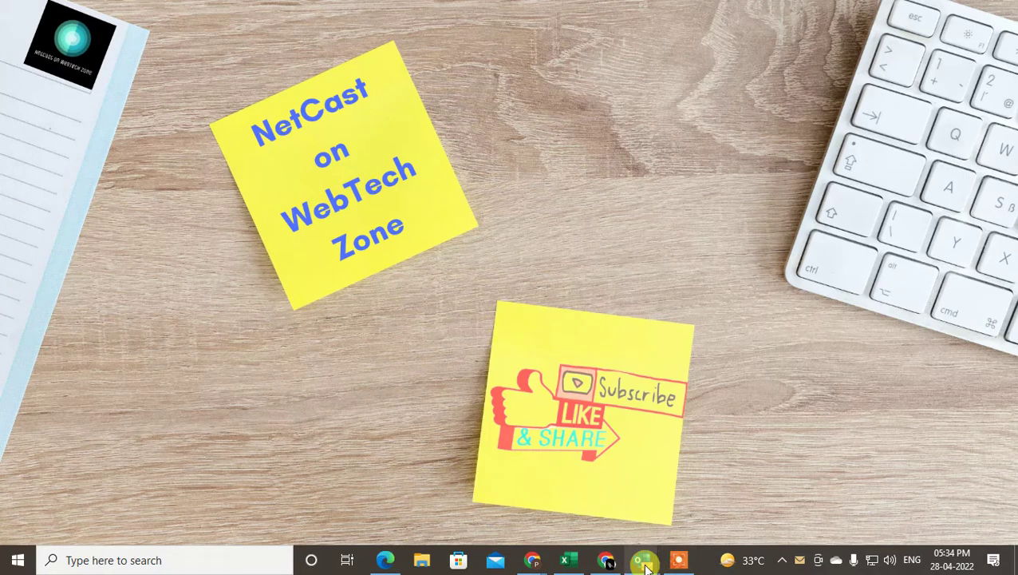
# - Bring the Outlook window to the front and close the Send/Receive Progress window
pyautogui.moveTo(643, 560)
pyautogui.click(607, 511)
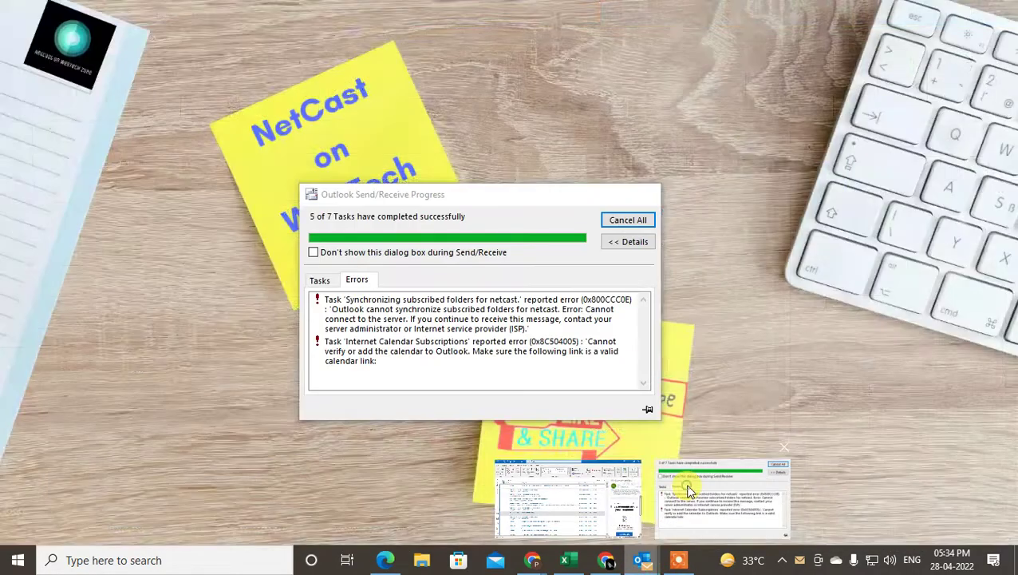
pyautogui.click(695, 495)
pyautogui.click(644, 195)
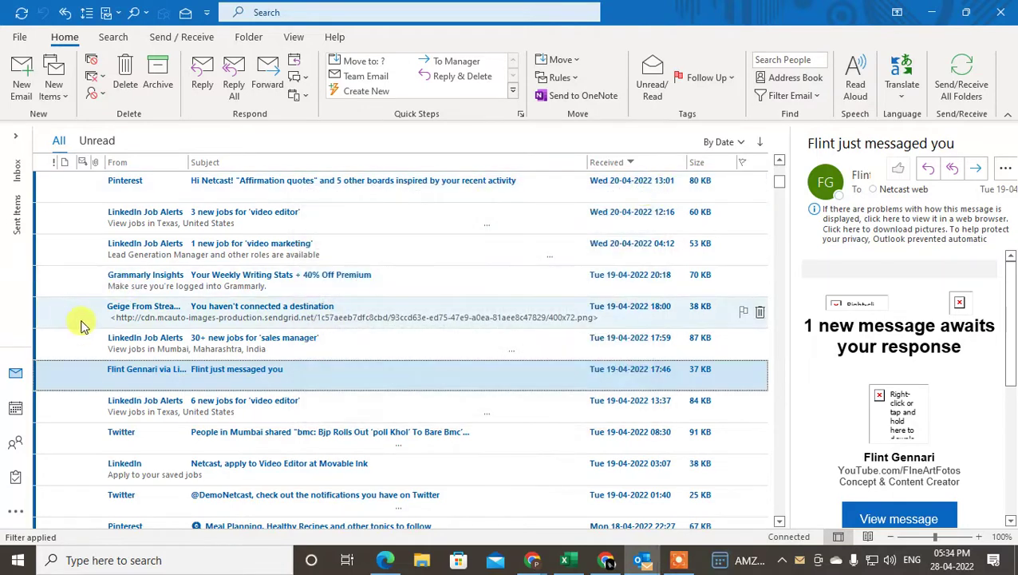
# - Expand the folder pane and open the Gmail account's Inbox
pyautogui.click(15, 172)
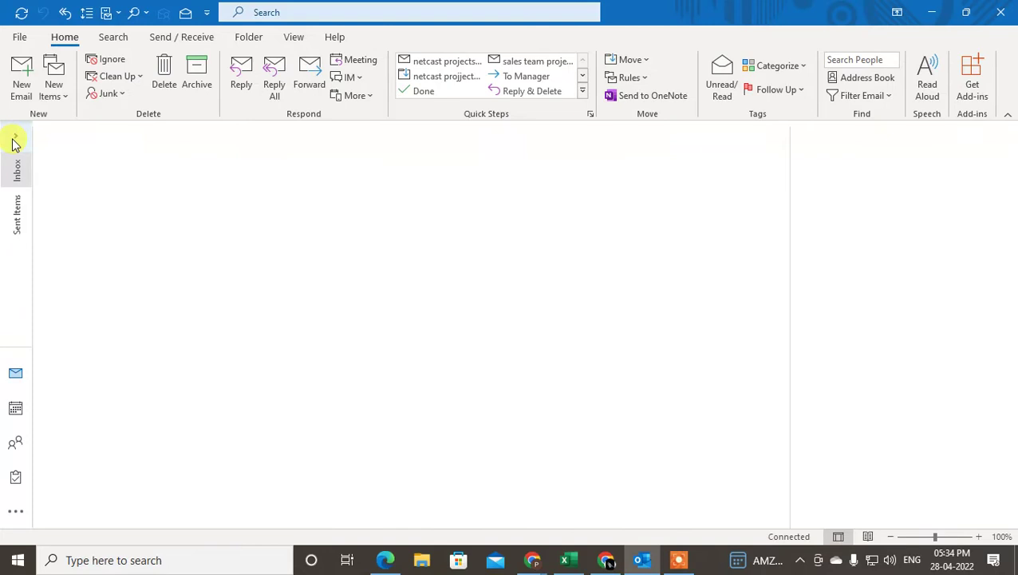
pyautogui.click(14, 137)
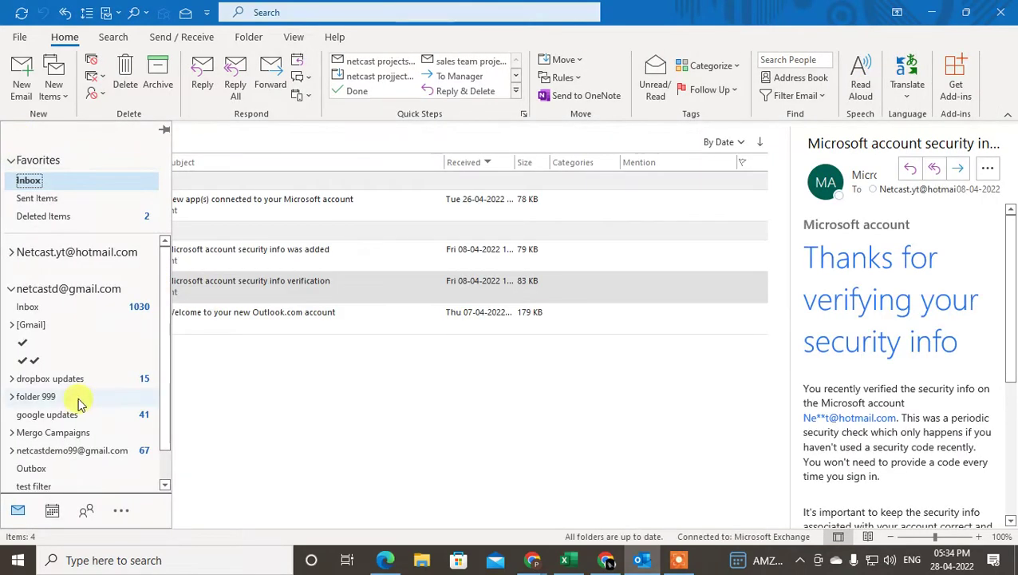
pyautogui.click(44, 308)
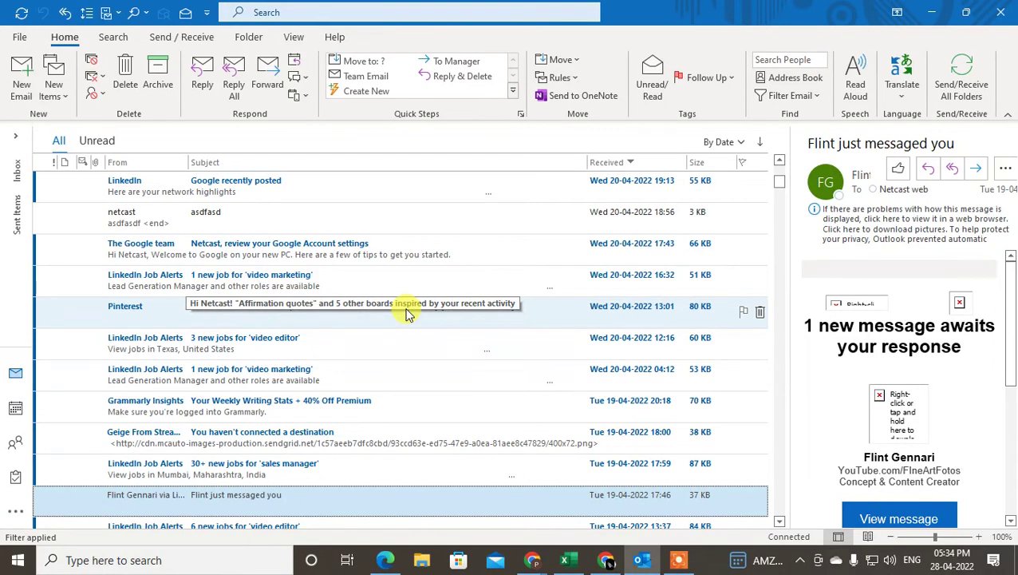
# - Switch Outlook to the People view listing the six contacts
pyautogui.click(19, 35)
pyautogui.click(17, 30)
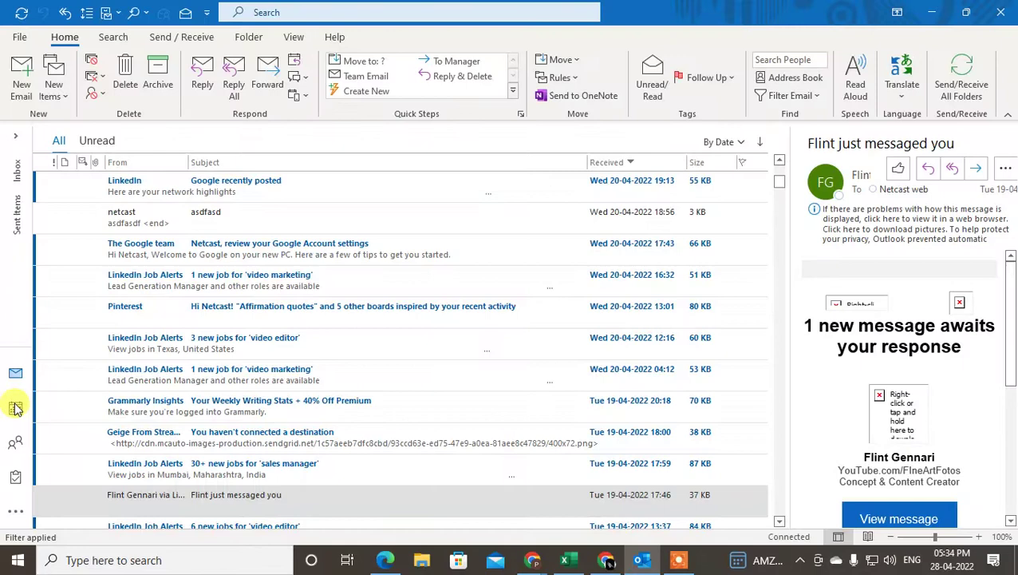
pyautogui.click(17, 447)
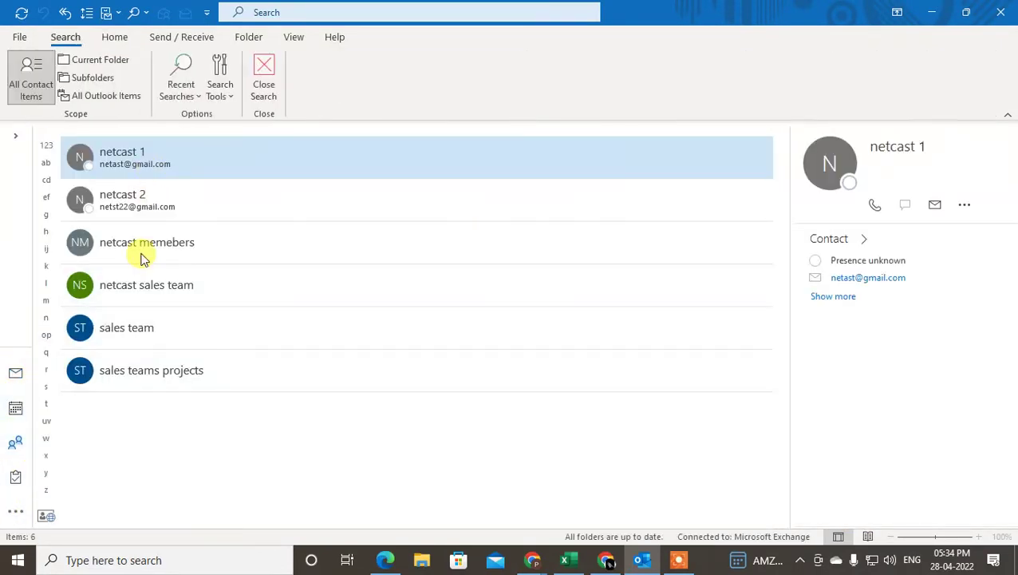
# - Check Recent Searches and Search Tools, then start a search across all contact items
pyautogui.click(179, 73)
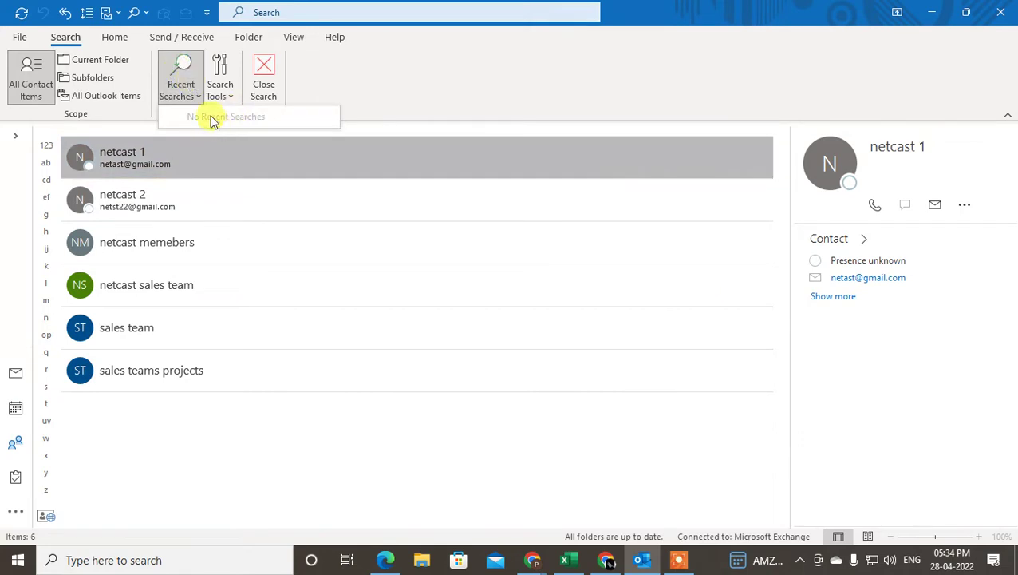
pyautogui.click(271, 421)
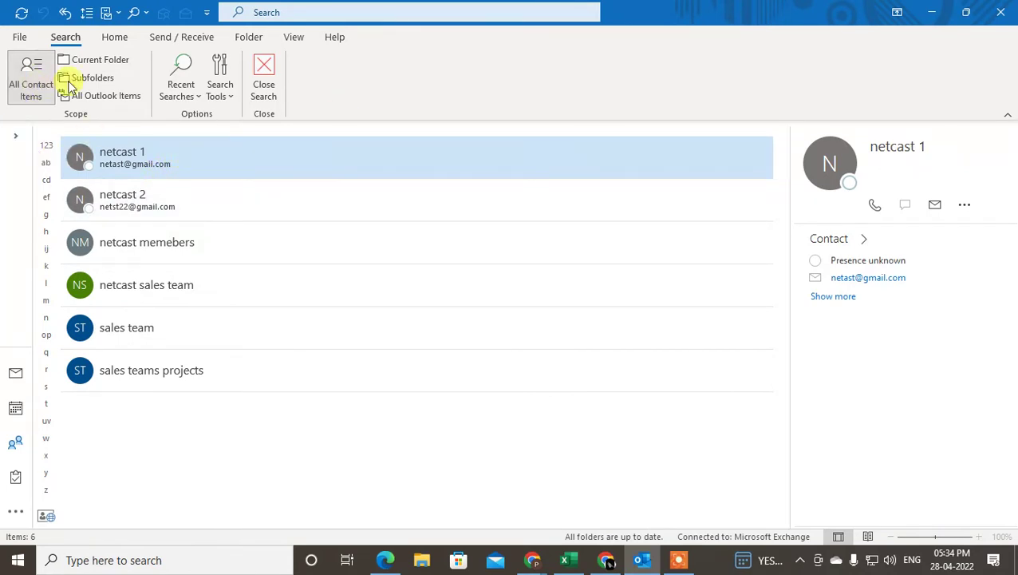
pyautogui.click(231, 90)
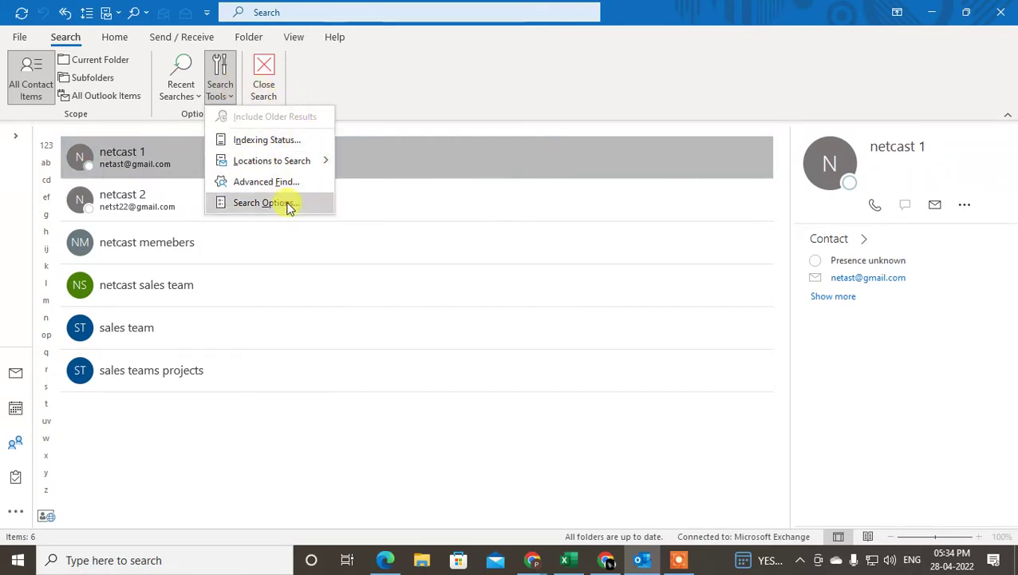
pyautogui.click(299, 12)
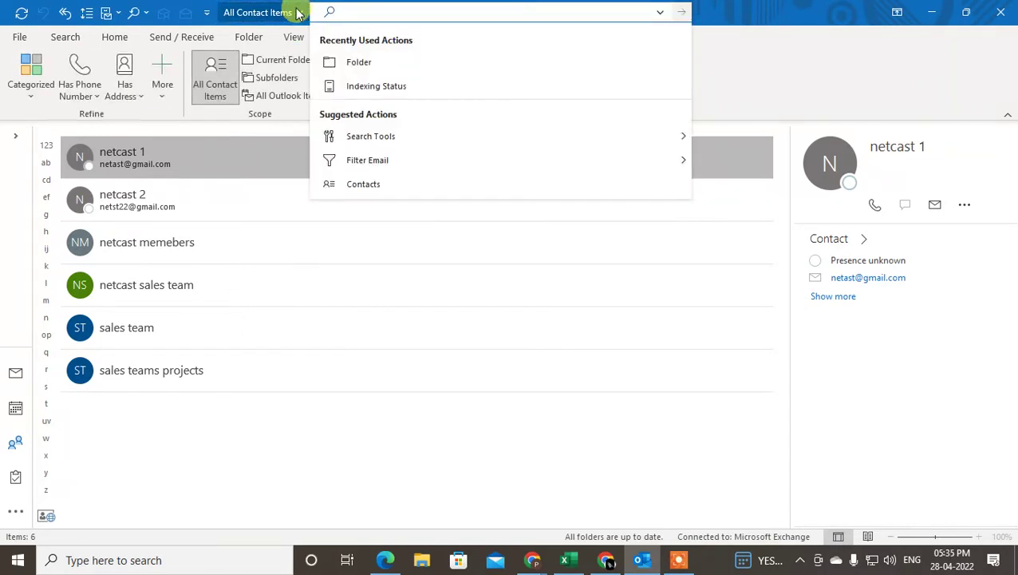
# - Search All Contact Items for 'netcast', getting netcast 1, netcast 2, netcast memebers and netcast sales team
pyautogui.click(297, 12)
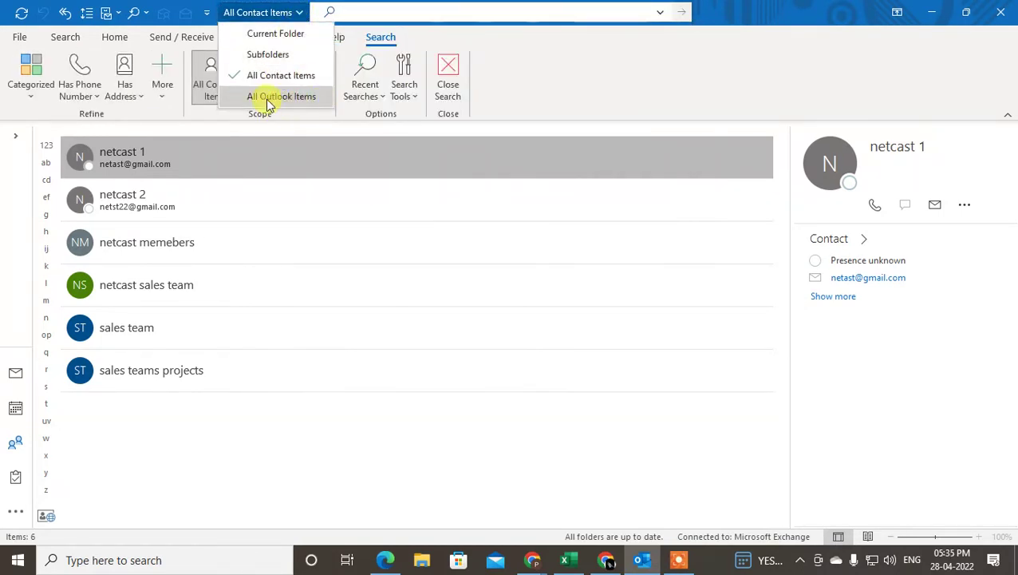
pyautogui.click(411, 13)
pyautogui.write('et')
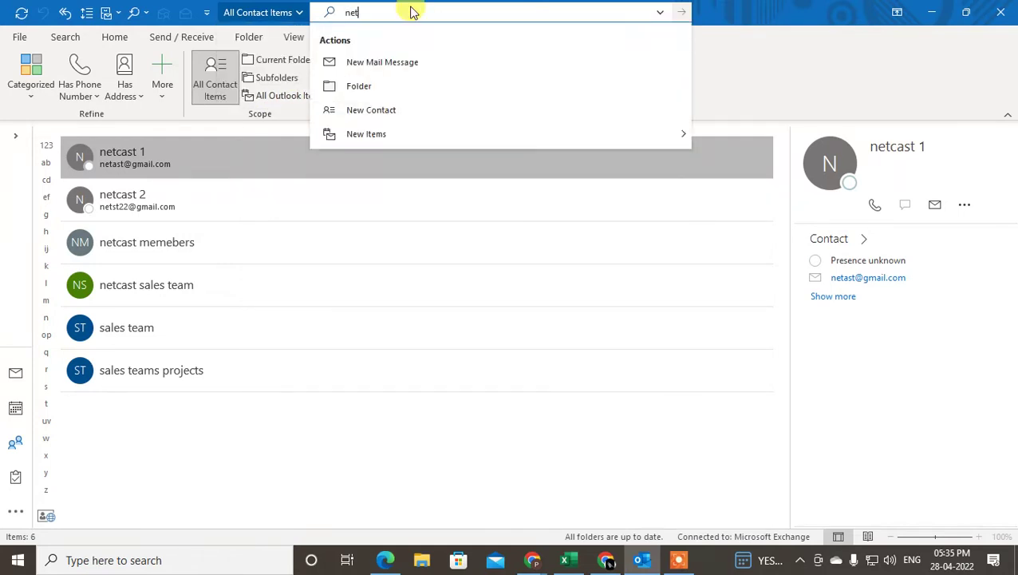
pyautogui.write('cast')
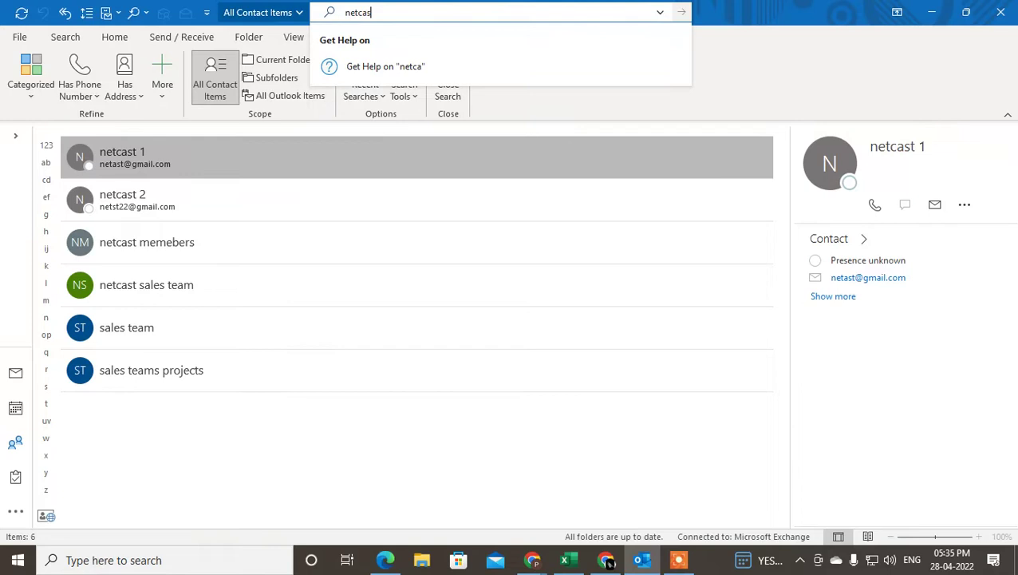
pyautogui.press('Return')
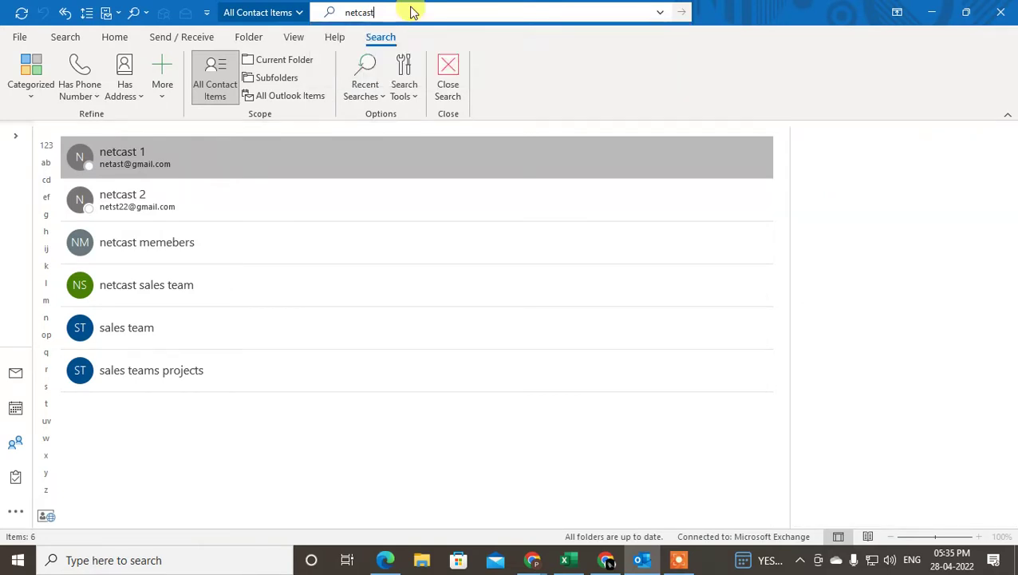
pyautogui.click(411, 12)
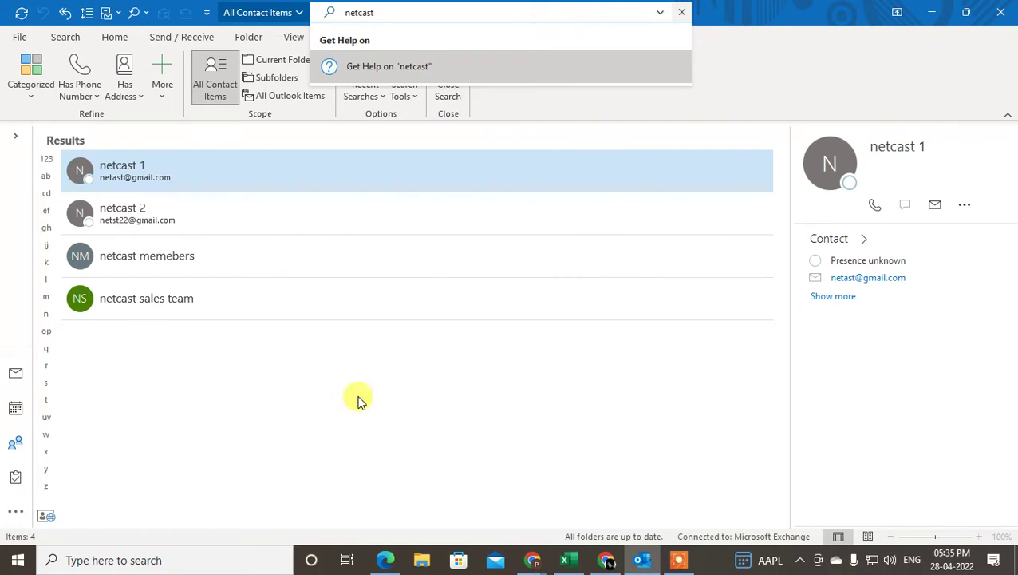
# - Dismiss the contact search suggestions and return to the Mail view's message list
pyautogui.click(319, 403)
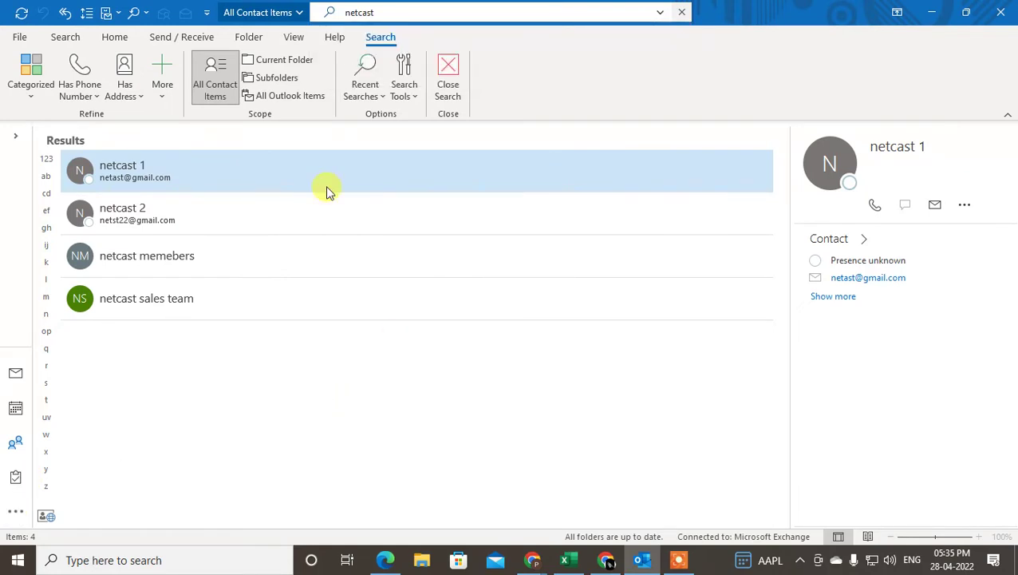
pyautogui.click(19, 37)
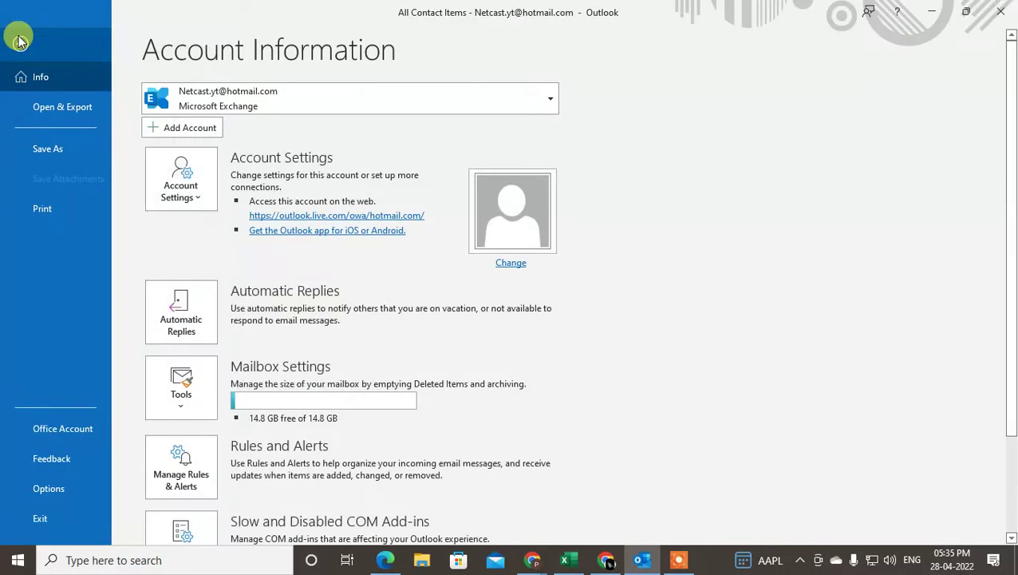
pyautogui.click(18, 31)
pyautogui.click(17, 376)
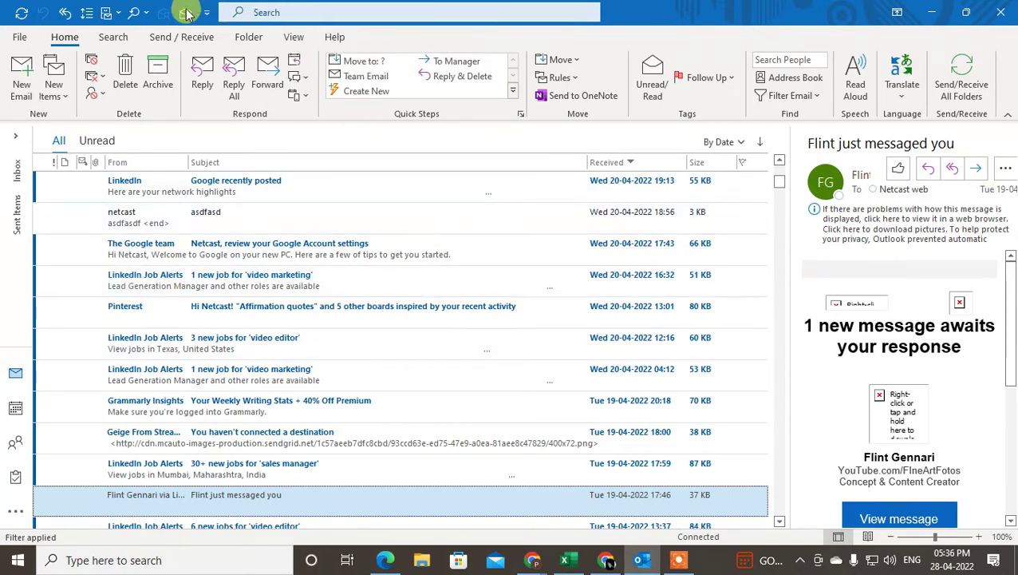
# - Set the search scope to All Mailboxes
pyautogui.click(298, 11)
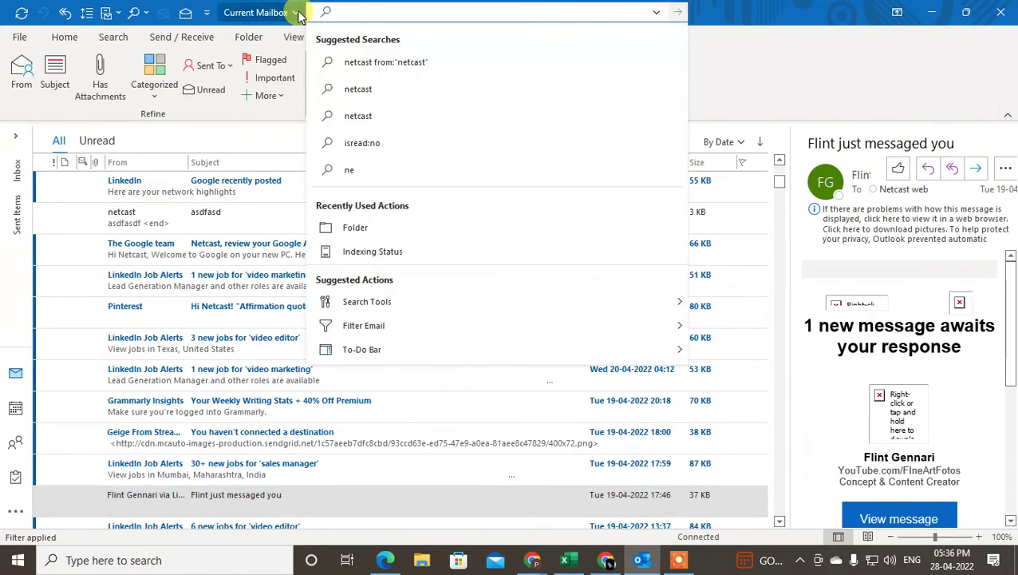
pyautogui.click(297, 12)
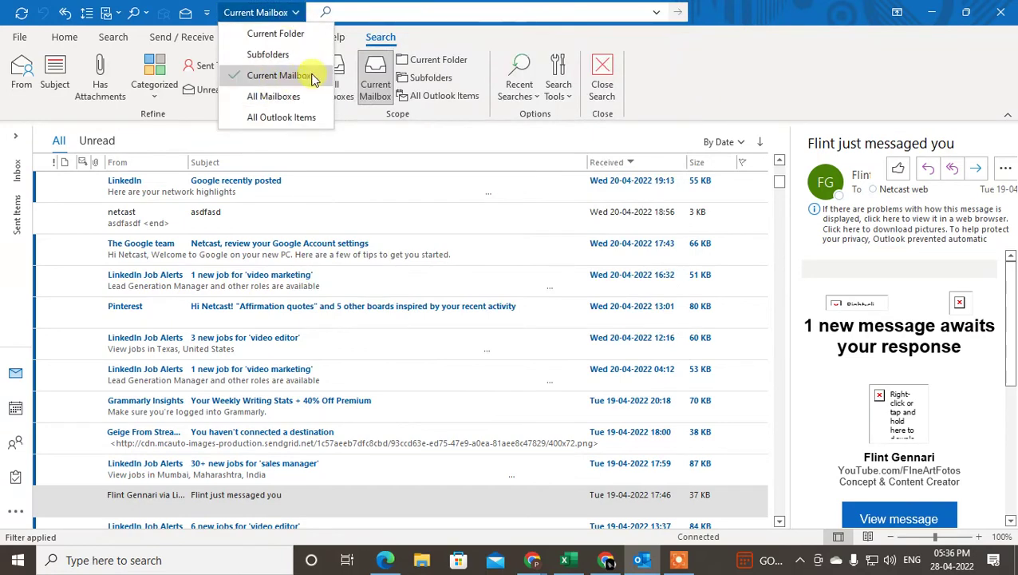
pyautogui.click(295, 96)
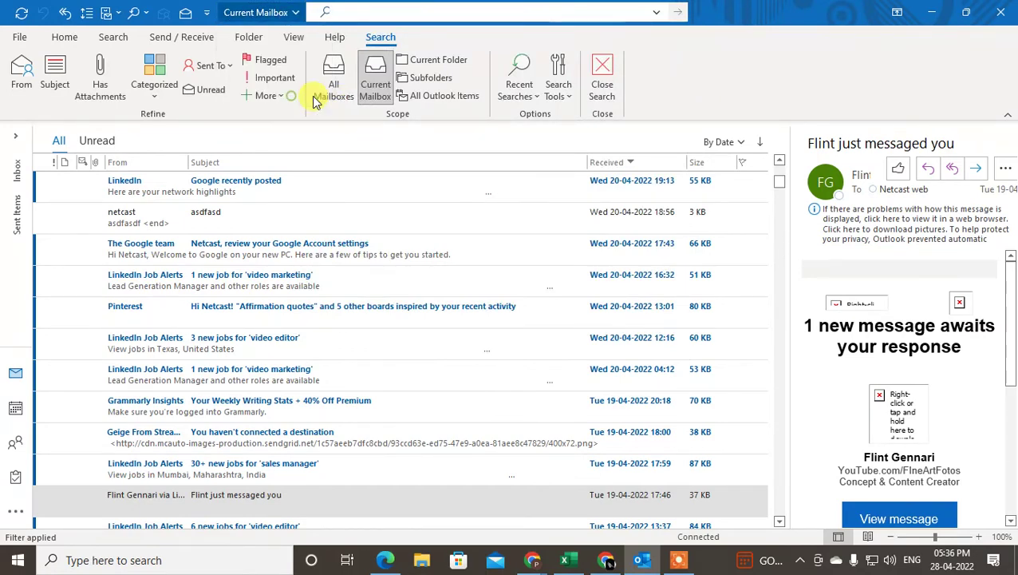
# - Search all mailboxes for 'netcast' and browse the matching emails from several folders
pyautogui.click(382, 12)
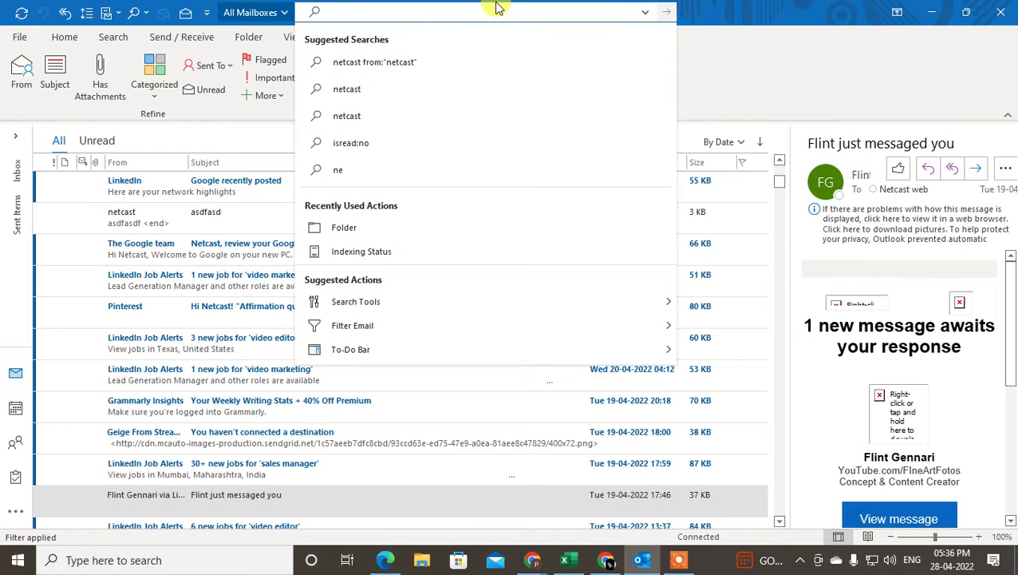
pyautogui.write('netc')
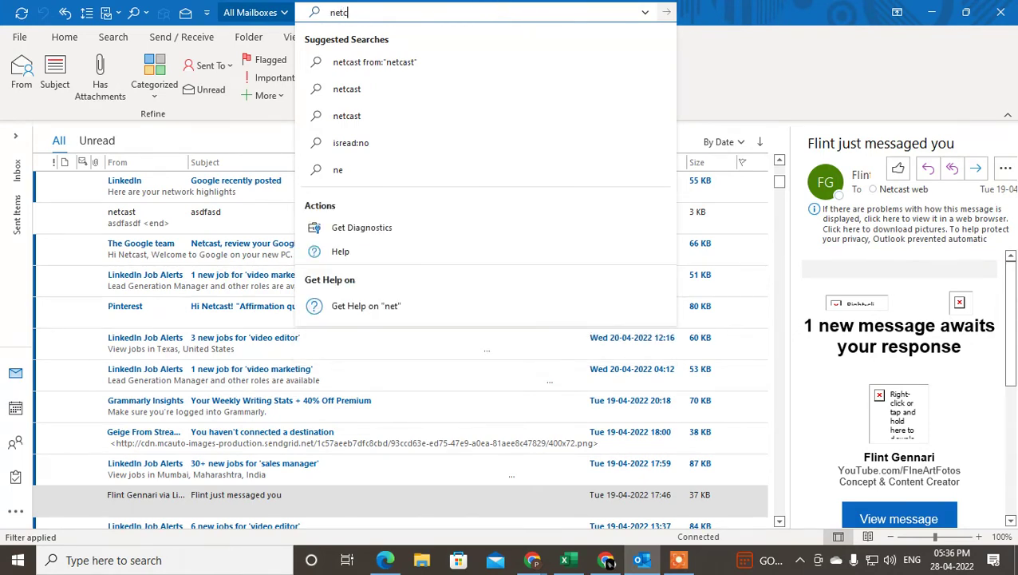
pyautogui.write('ast')
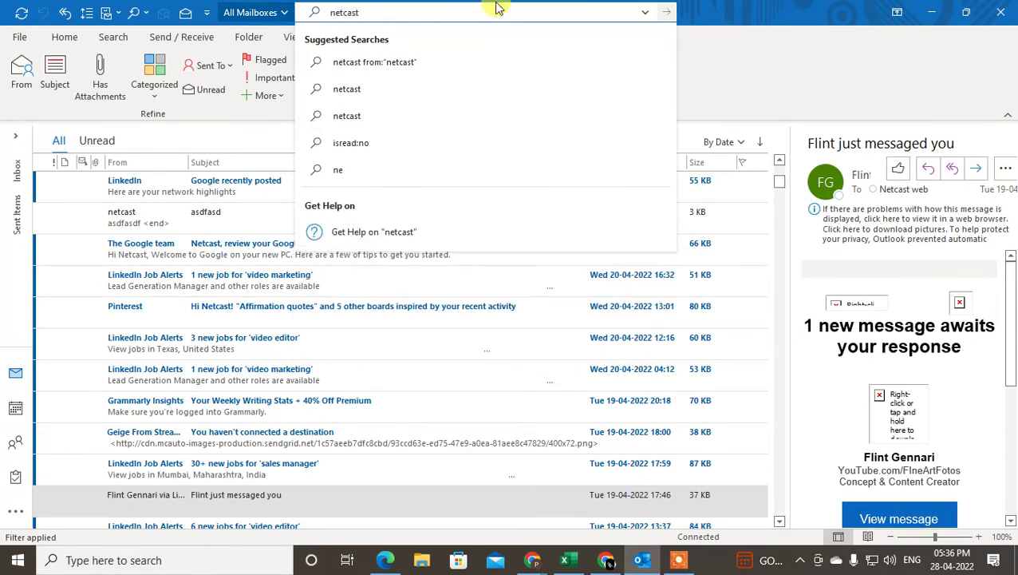
pyautogui.press('Return')
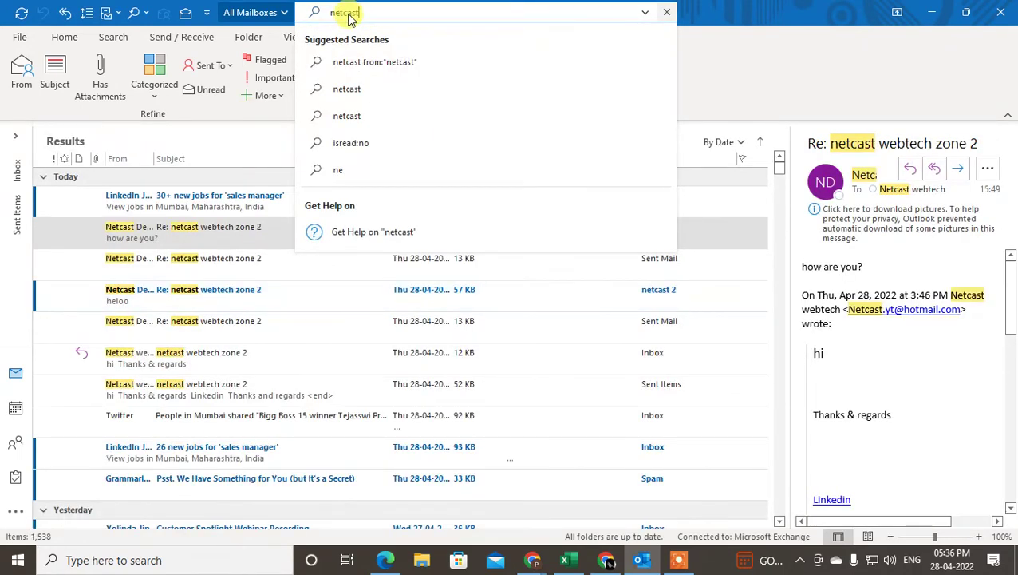
pyautogui.click(411, 307)
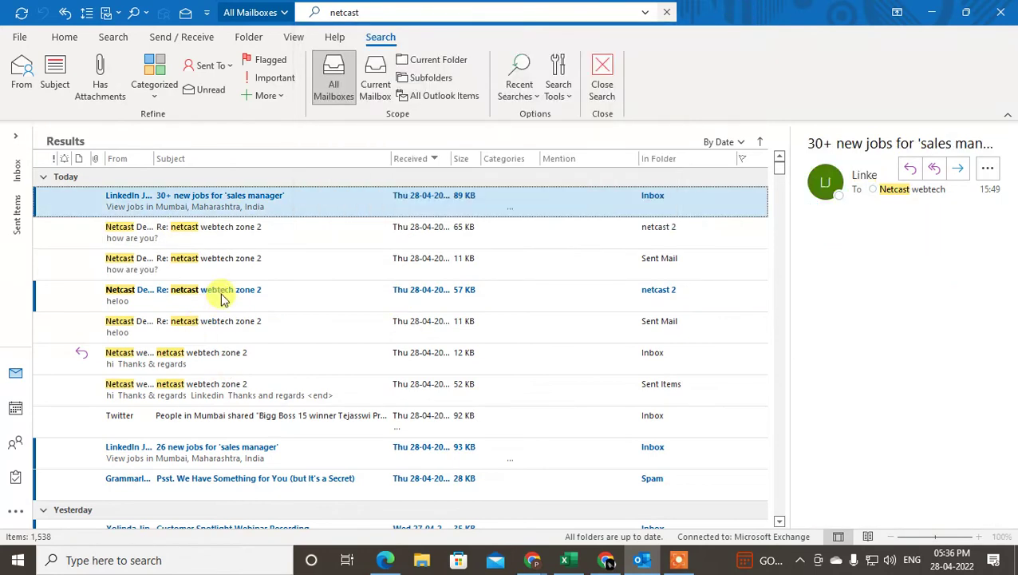
pyautogui.scroll(-3, 227, 312)
pyautogui.scroll(-4, 228, 312)
pyautogui.scroll(-3, 227, 311)
pyautogui.scroll(7, 230, 315)
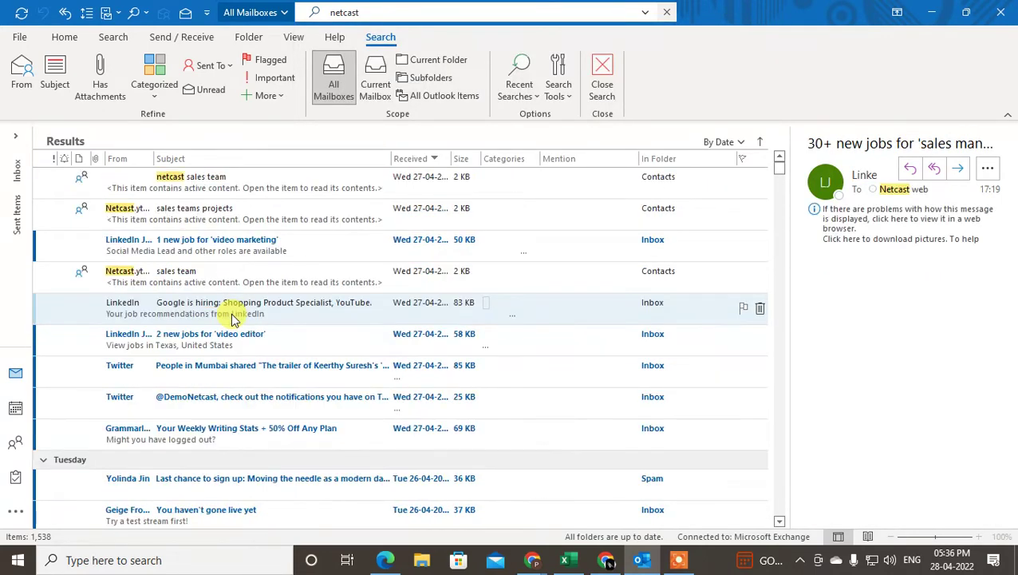
pyautogui.scroll(5, 231, 319)
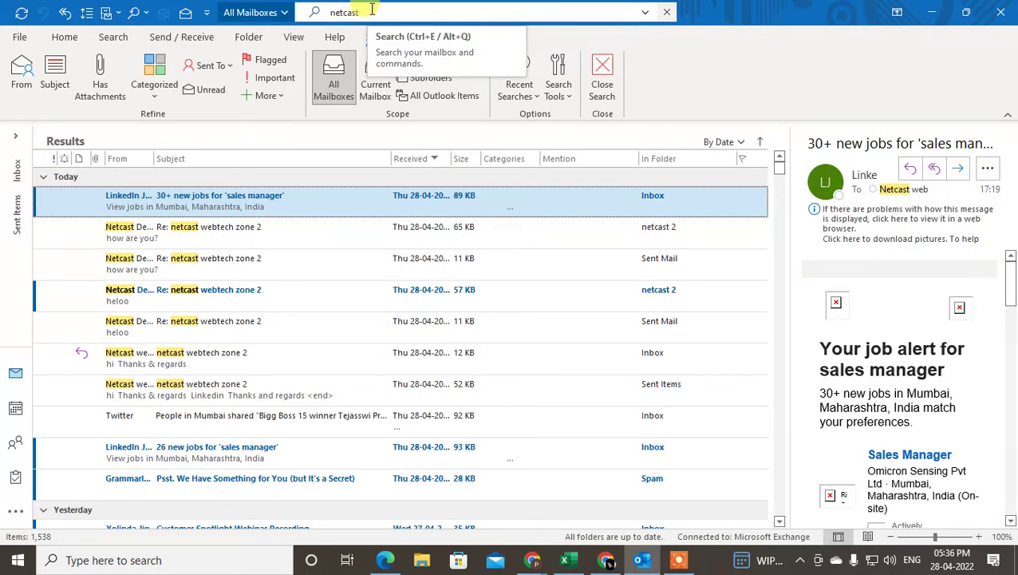
# - Add a From filter with sender netcast, running netcast from:"netcast"
pyautogui.click(21, 88)
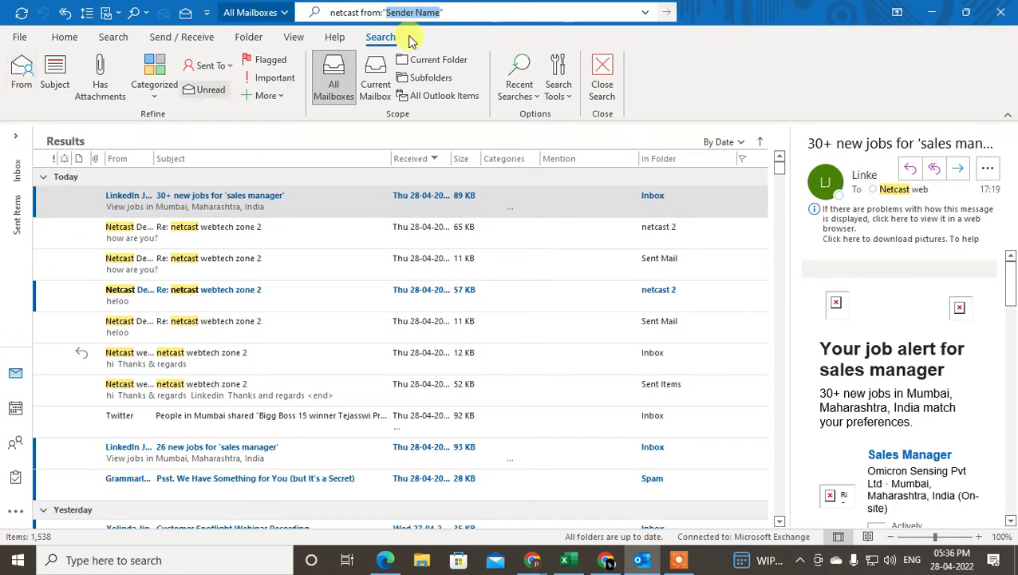
pyautogui.click(391, 13)
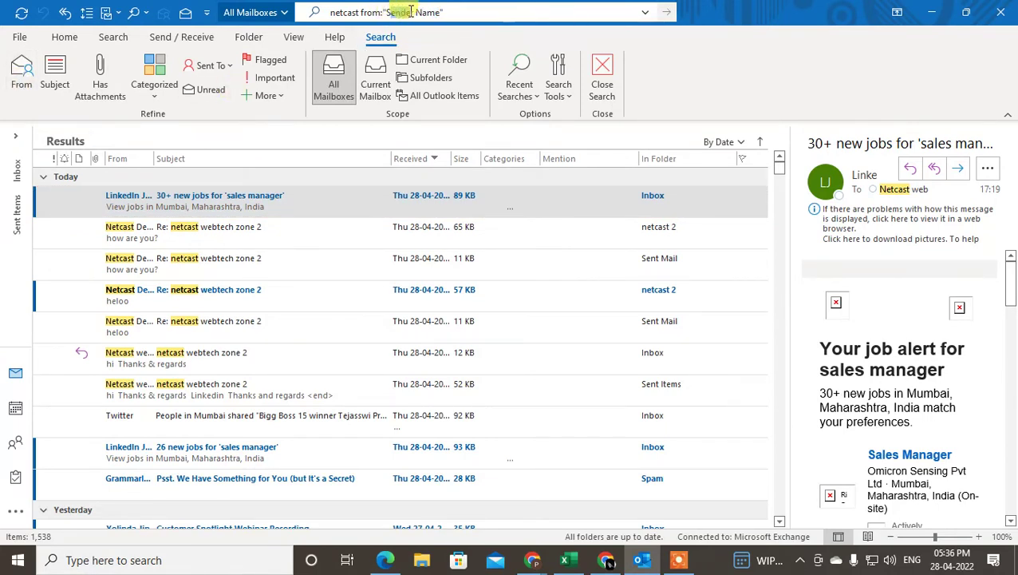
pyautogui.moveTo(397, 13); pyautogui.dragTo(431, 13)
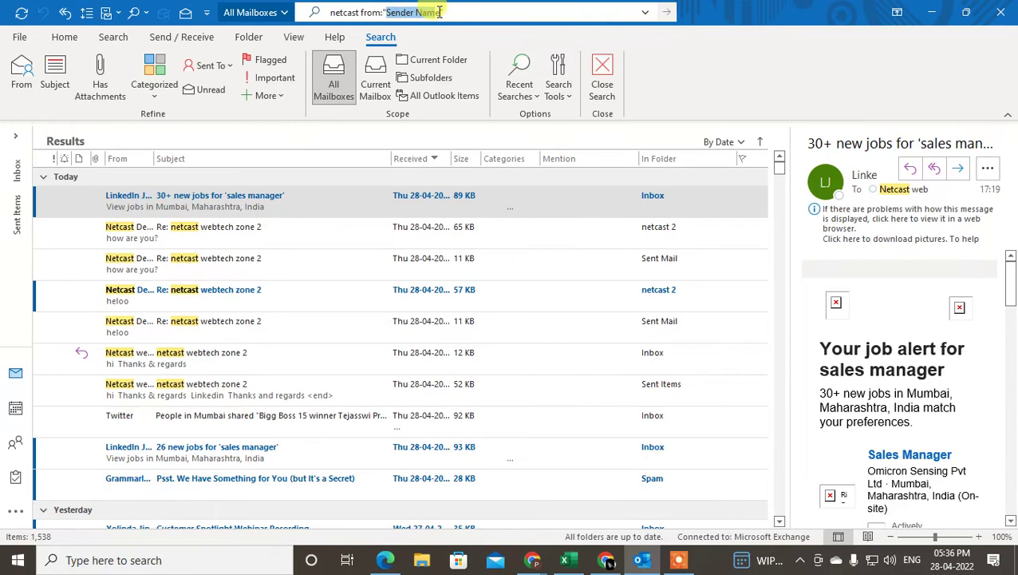
pyautogui.write('ne')
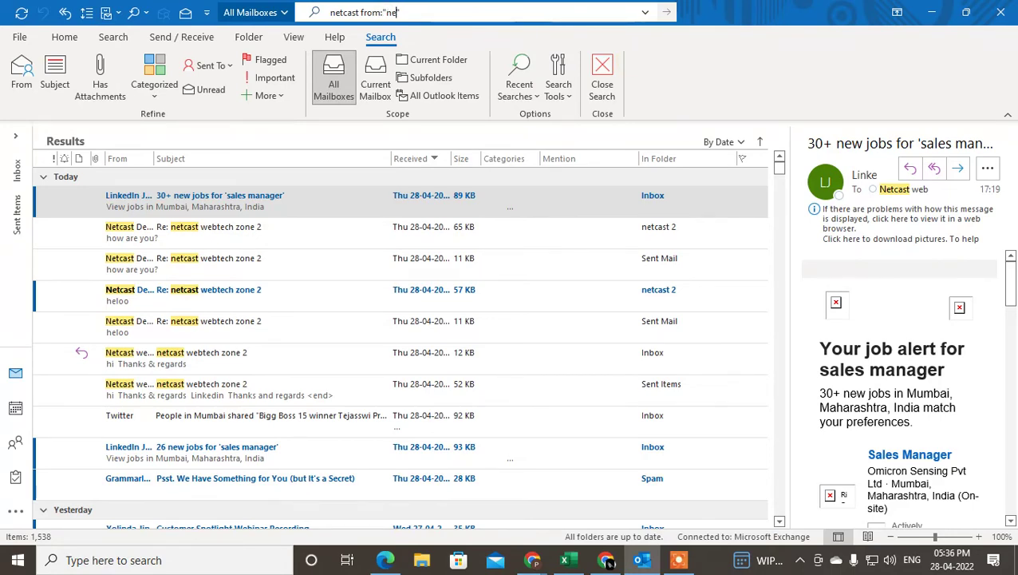
pyautogui.write('tcast')
pyautogui.write('"')
pyautogui.press('Return')
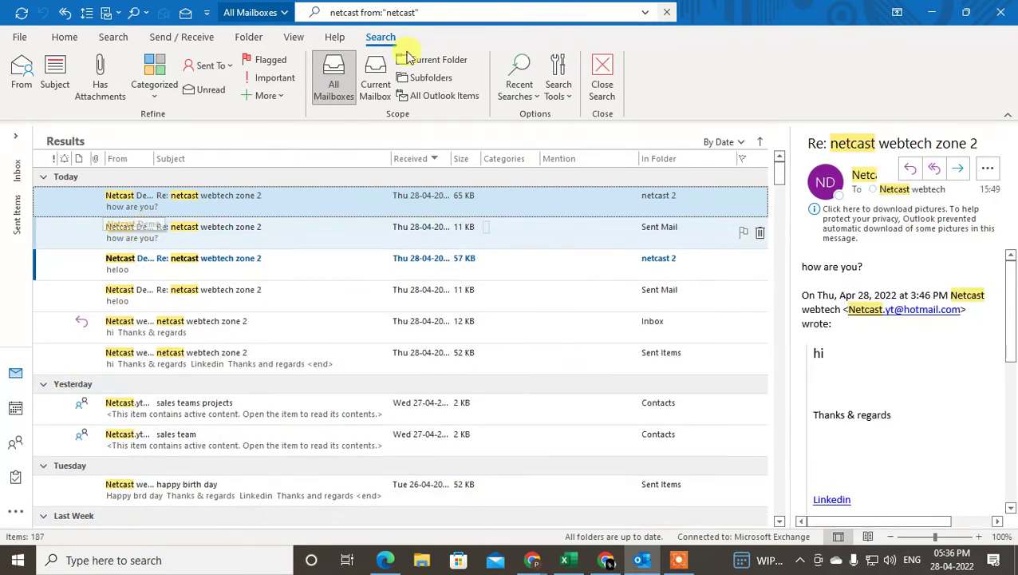
# - Highlight the keyword and sender in the query, then scroll through the 187 netcast results
pyautogui.doubleClick(349, 13)
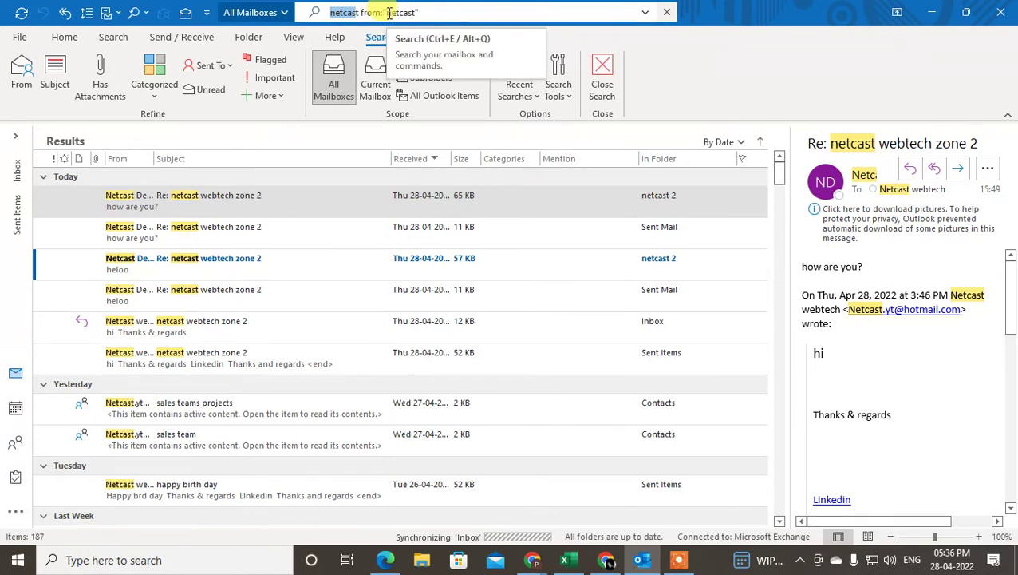
pyautogui.moveTo(388, 12); pyautogui.dragTo(412, 9)
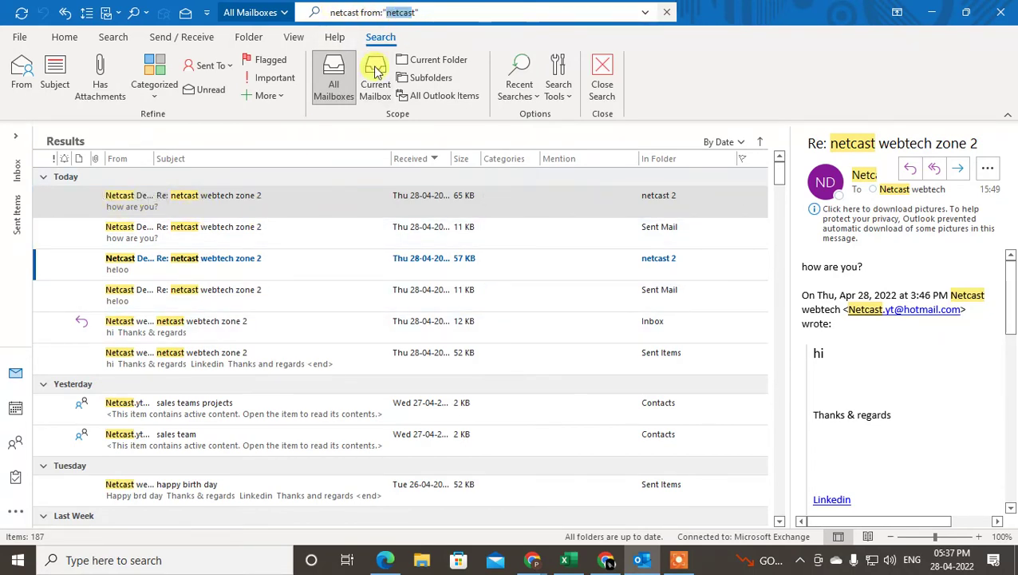
pyautogui.moveTo(239, 200)
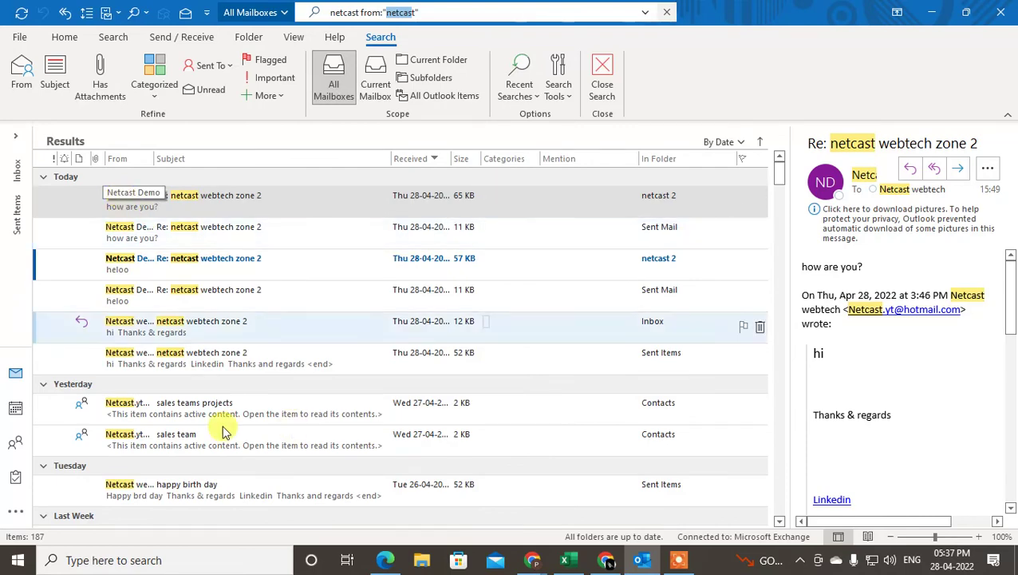
pyautogui.scroll(-3, 211, 386)
pyautogui.scroll(-5, 239, 386)
pyautogui.scroll(-5, 243, 387)
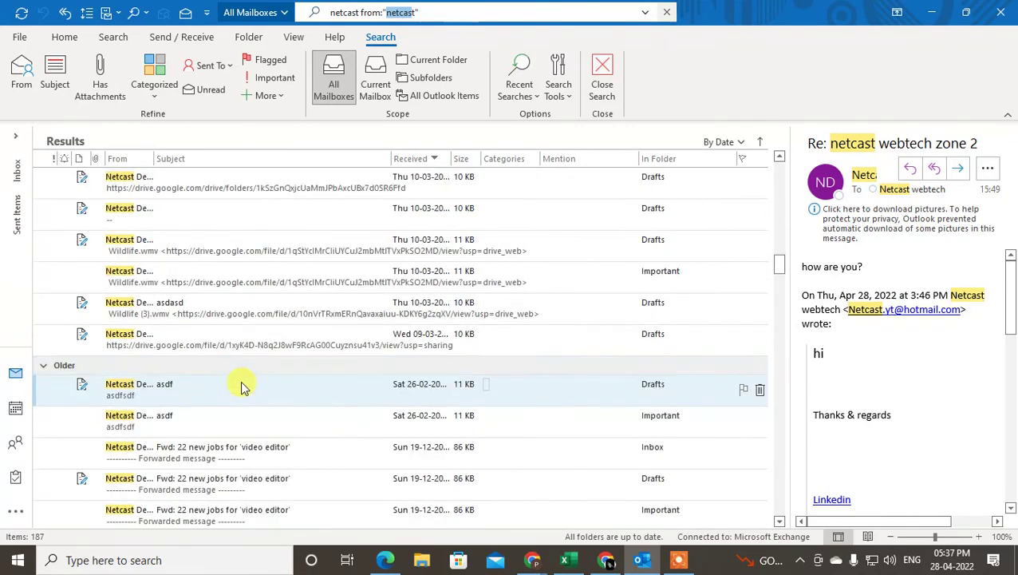
pyautogui.scroll(-5, 245, 388)
pyautogui.scroll(-5, 248, 389)
pyautogui.scroll(-2, 249, 392)
pyautogui.scroll(-5, 249, 391)
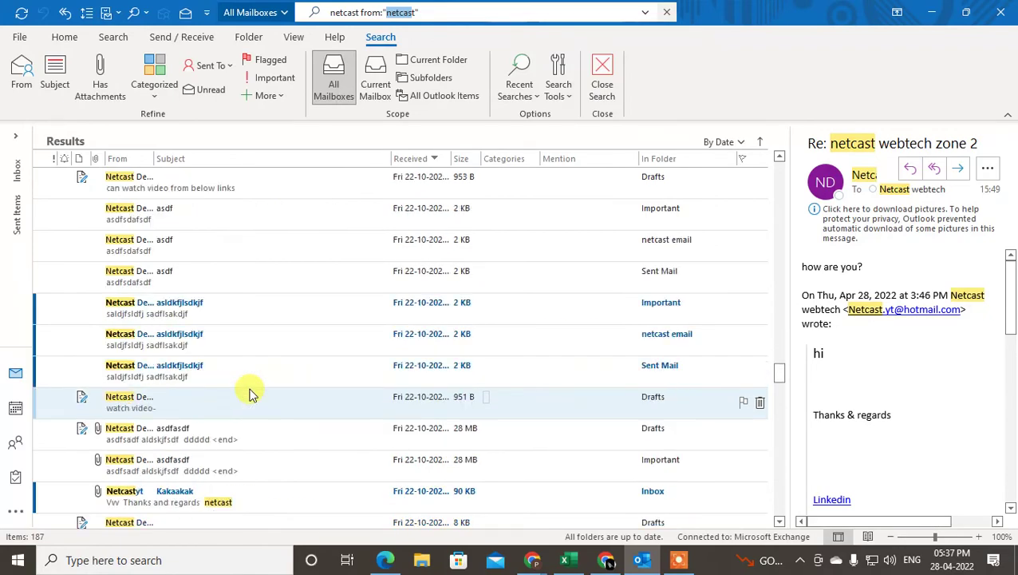
pyautogui.scroll(-5, 250, 393)
pyautogui.scroll(-5, 250, 393)
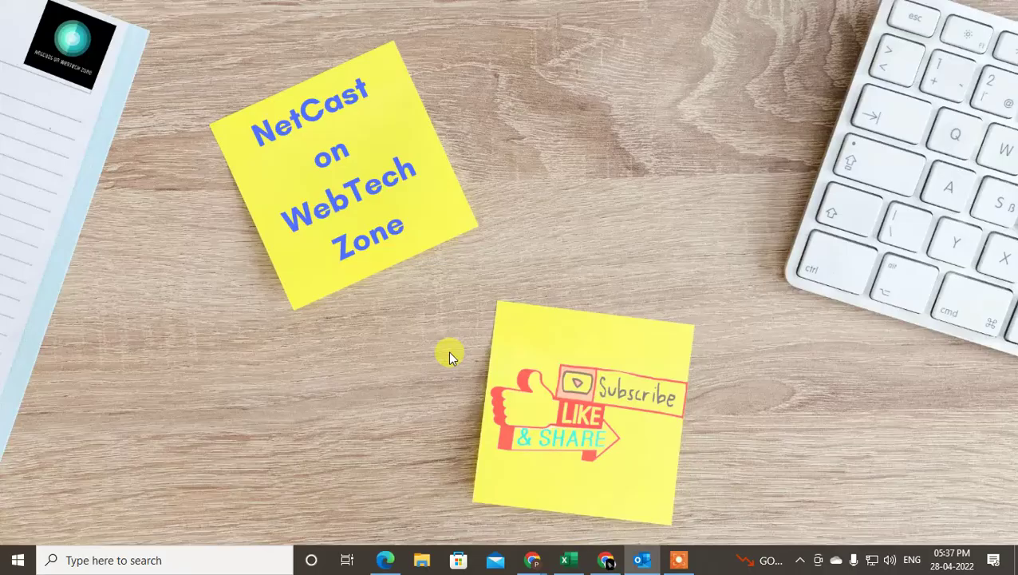